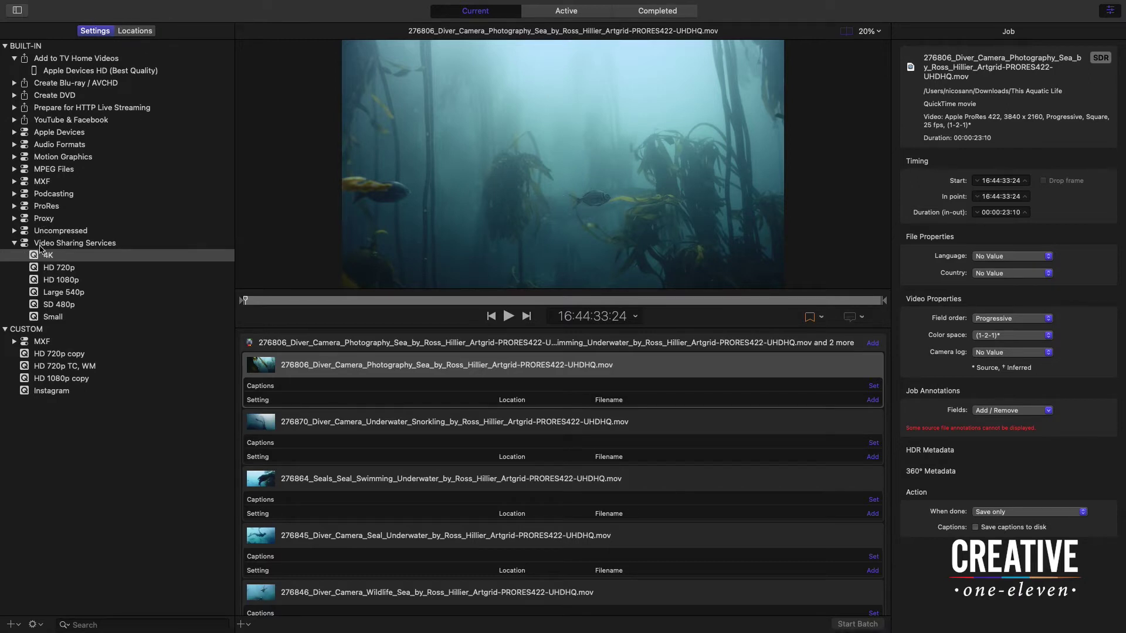
Apply the 4K preset to the first diver clip's job, giving H.264 3840×2160 at 25 fps
drag(34, 258, 393, 366)
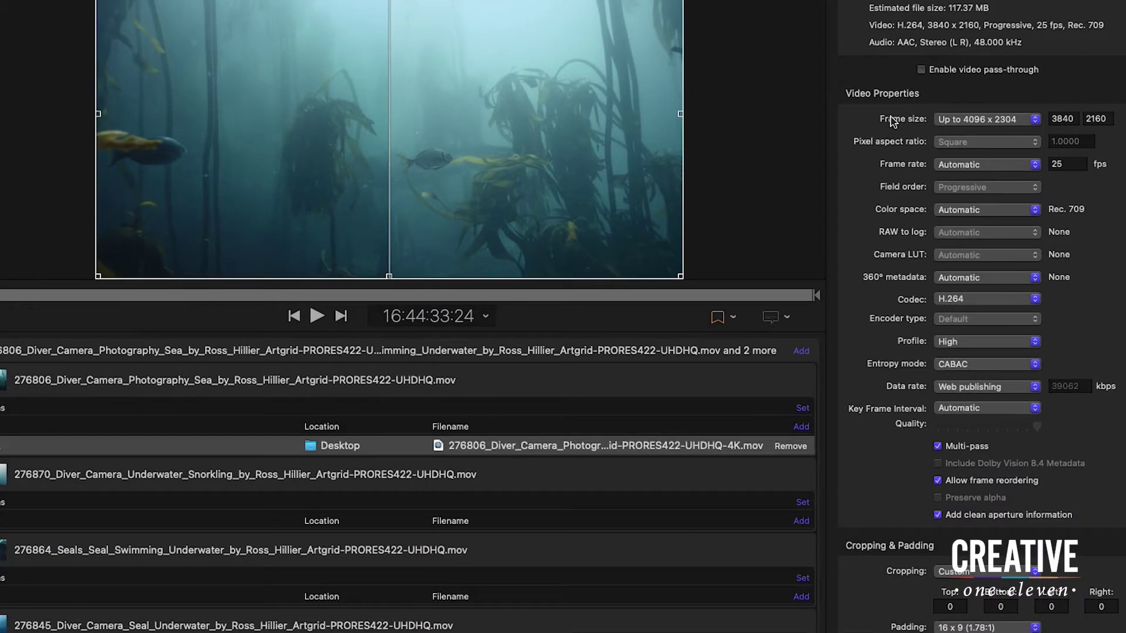
Set the first clip's Frame size to Up to 1080 x 1080, giving a 1080×608 output
click(983, 120)
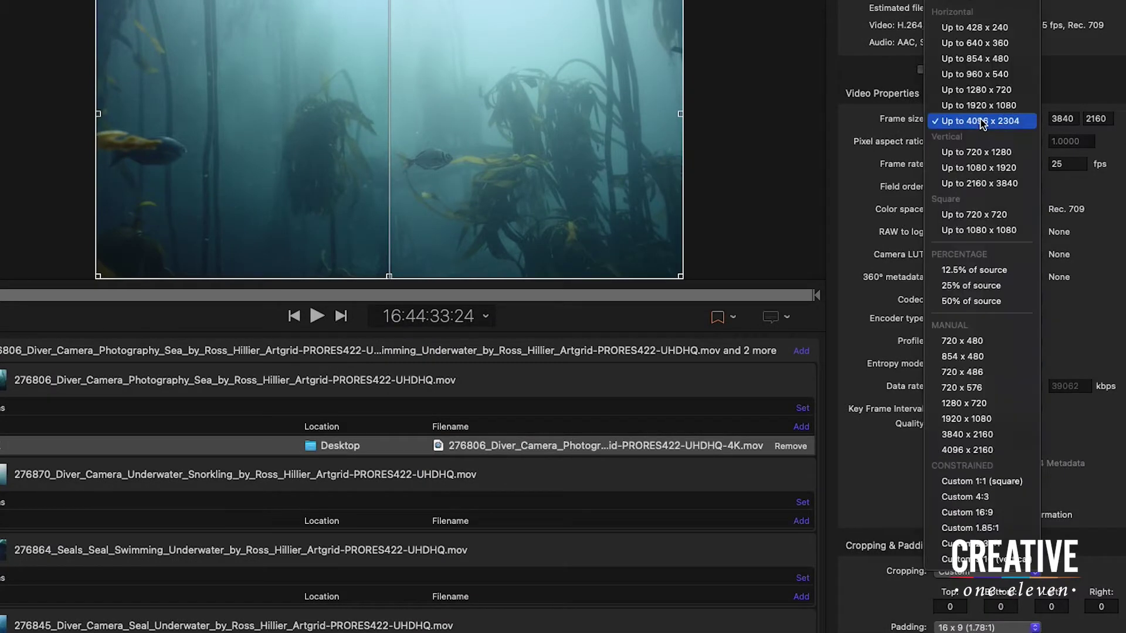
click(958, 231)
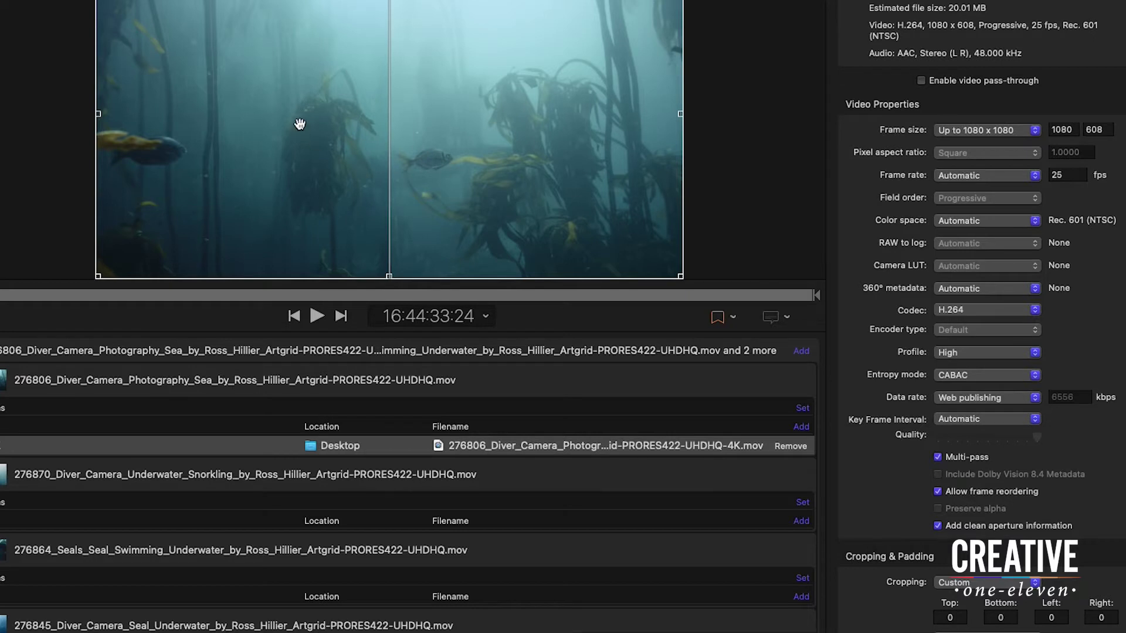
Set Cropping to 1 x 1 (1:1), trimming 840 pixels per side, and preview the crop
click(937, 525)
scroll(936, 521, down, 5)
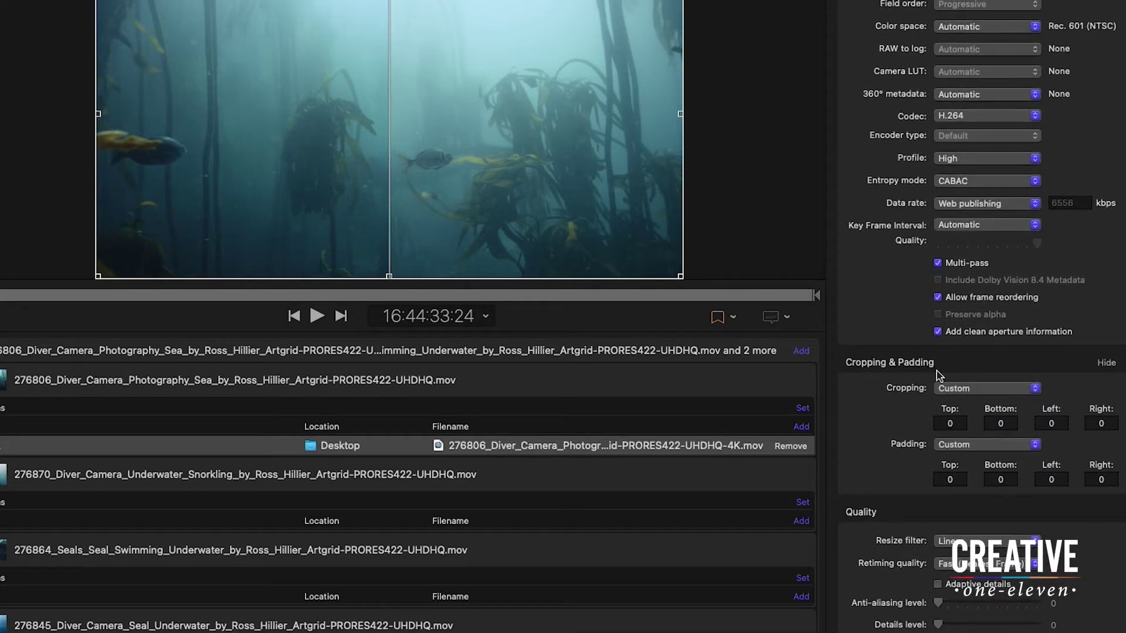
click(998, 390)
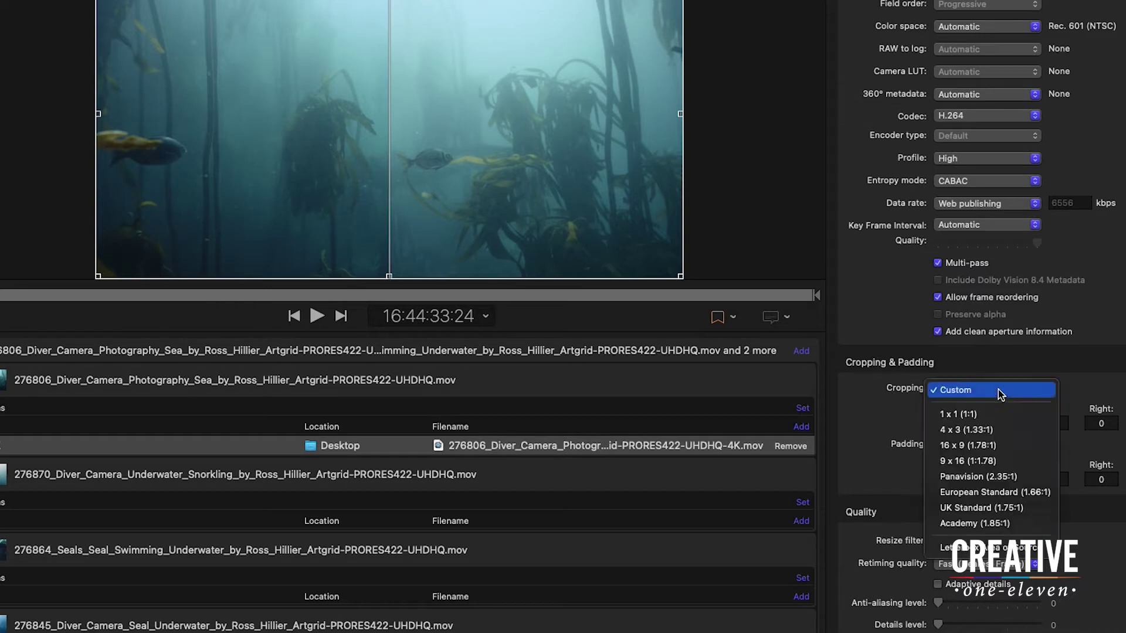
click(1000, 415)
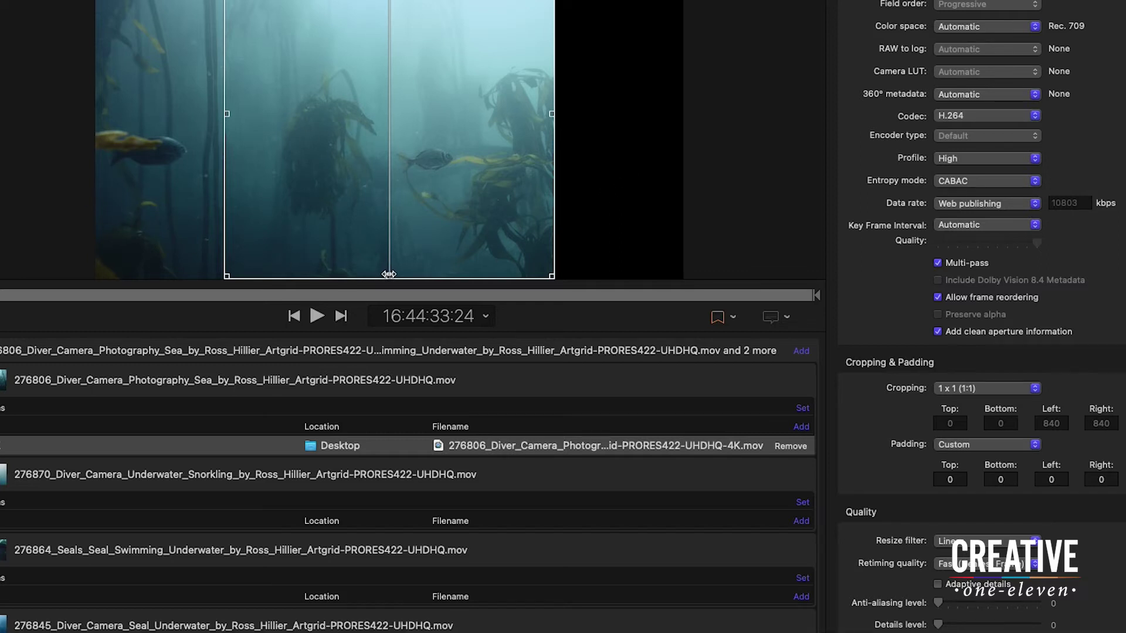
drag(389, 274, 94, 273)
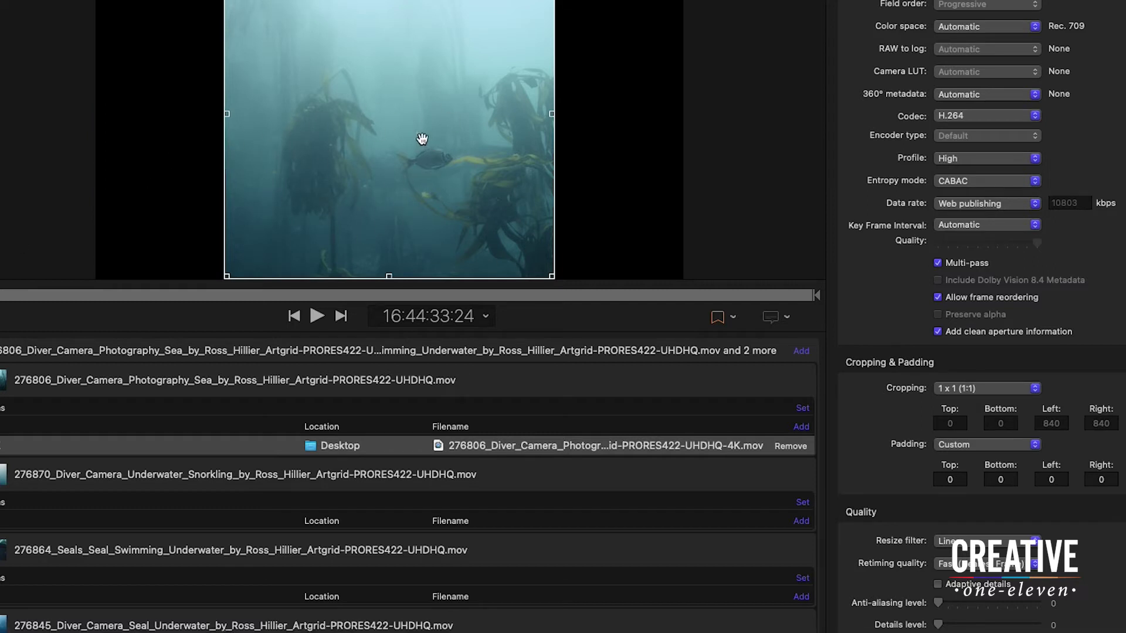
drag(436, 141, 455, 138)
Switch Cropping to Custom and drag the square crop over the kelp to Left 618, Right 1062
click(949, 391)
click(983, 367)
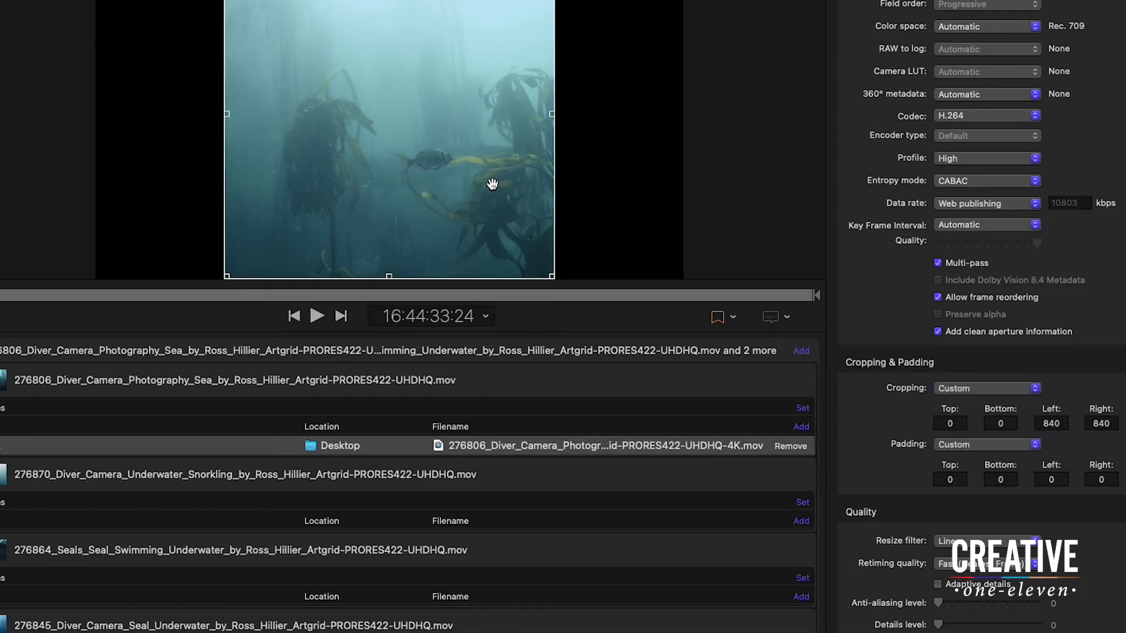
drag(453, 188, 442, 270)
click(290, 295)
drag(445, 183, 166, 196)
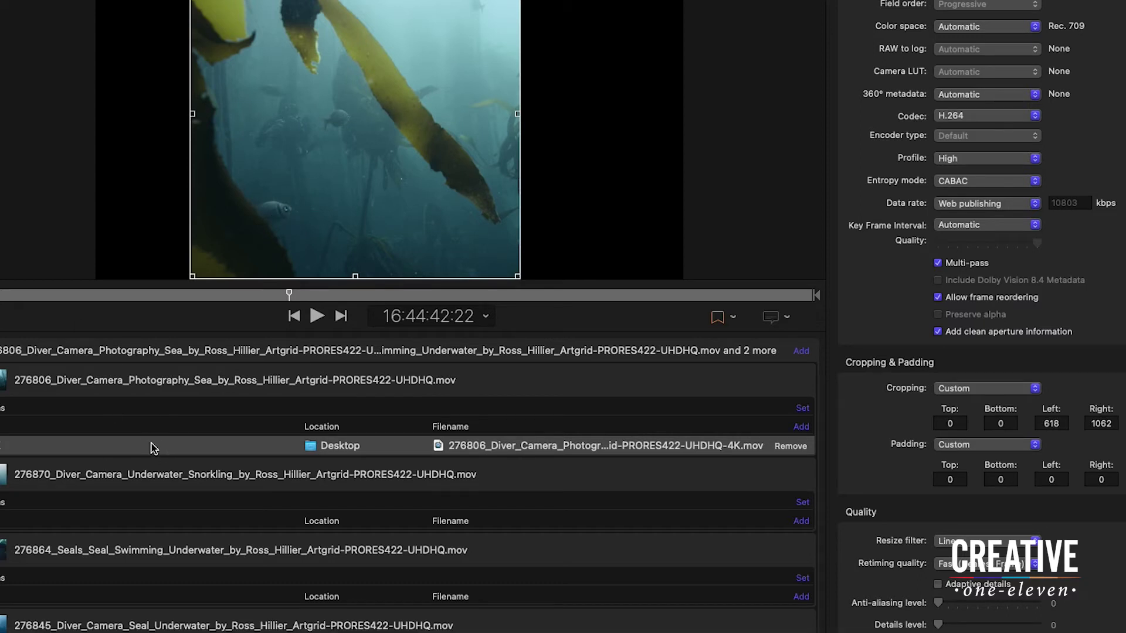
Select the snorkelling clip's 4K output and drag its crop onto the diver, Left 1083, Right 597
click(114, 480)
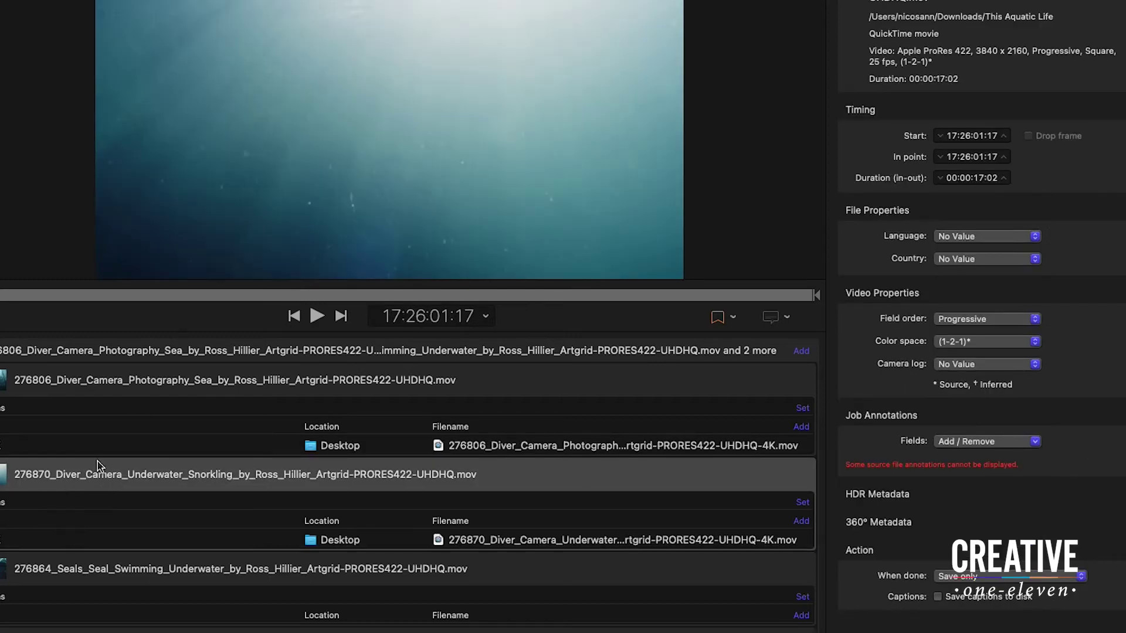
click(198, 540)
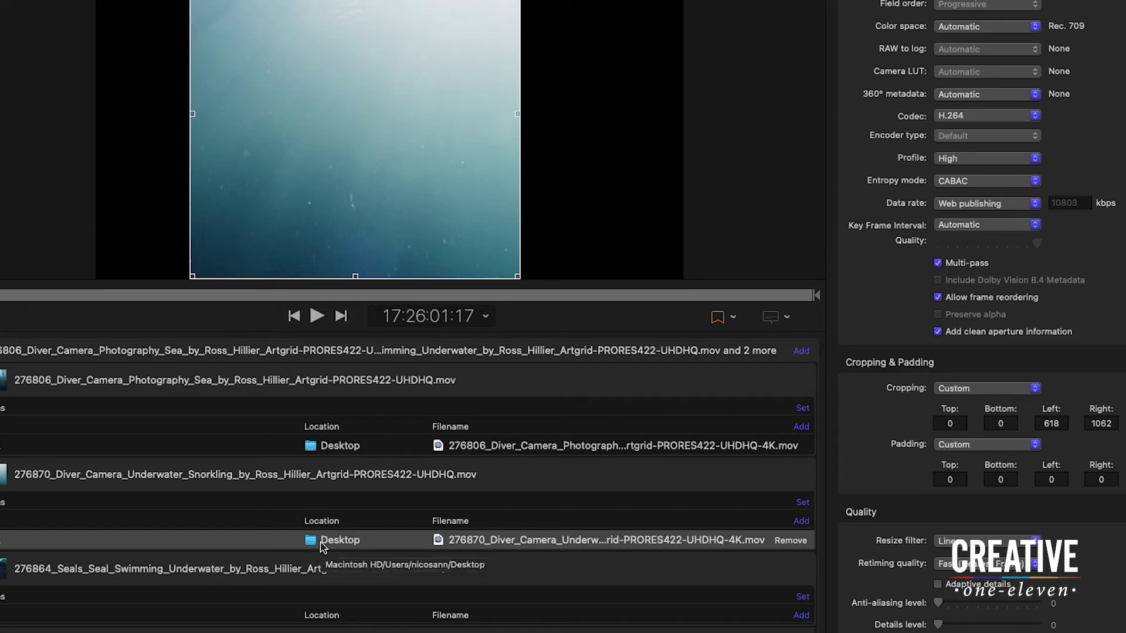
drag(375, 223, 316, 332)
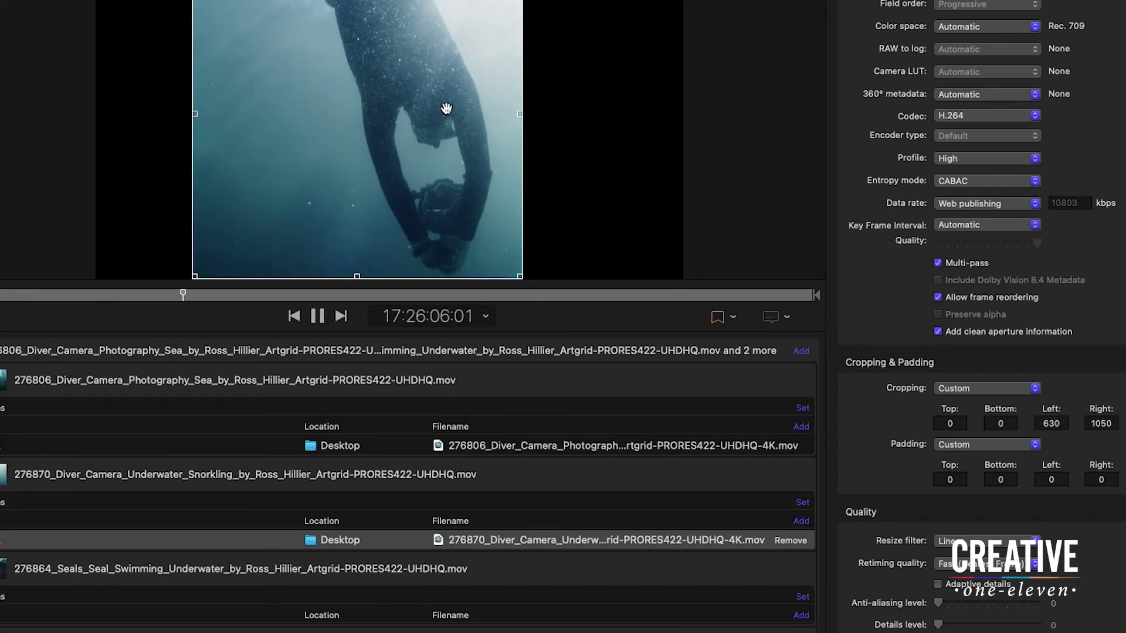
drag(267, 81, 477, 90)
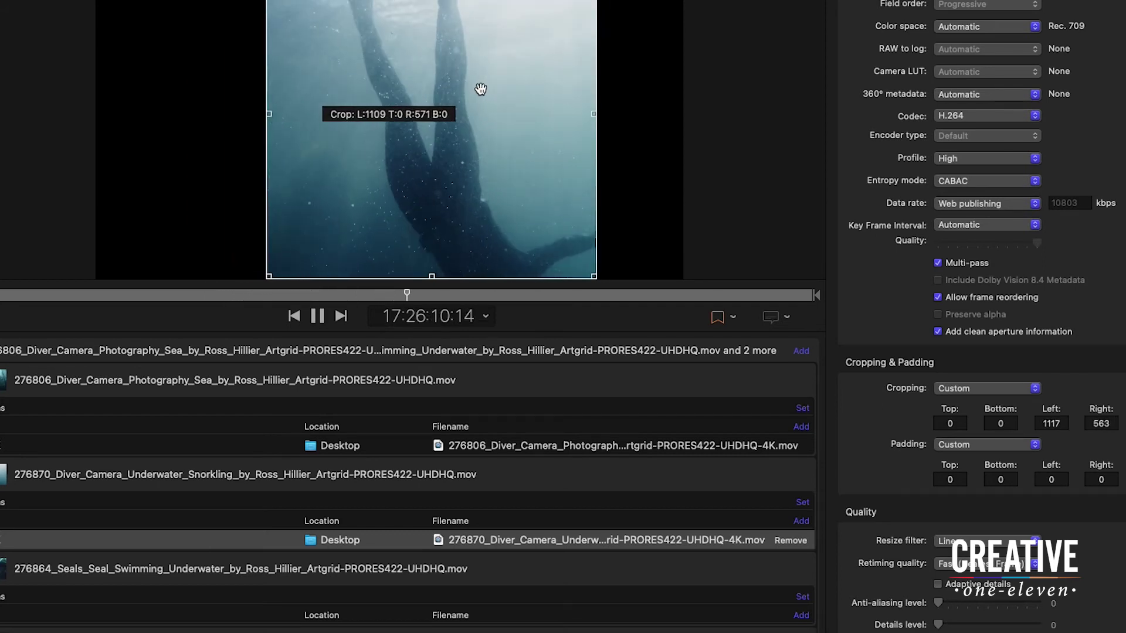
click(317, 316)
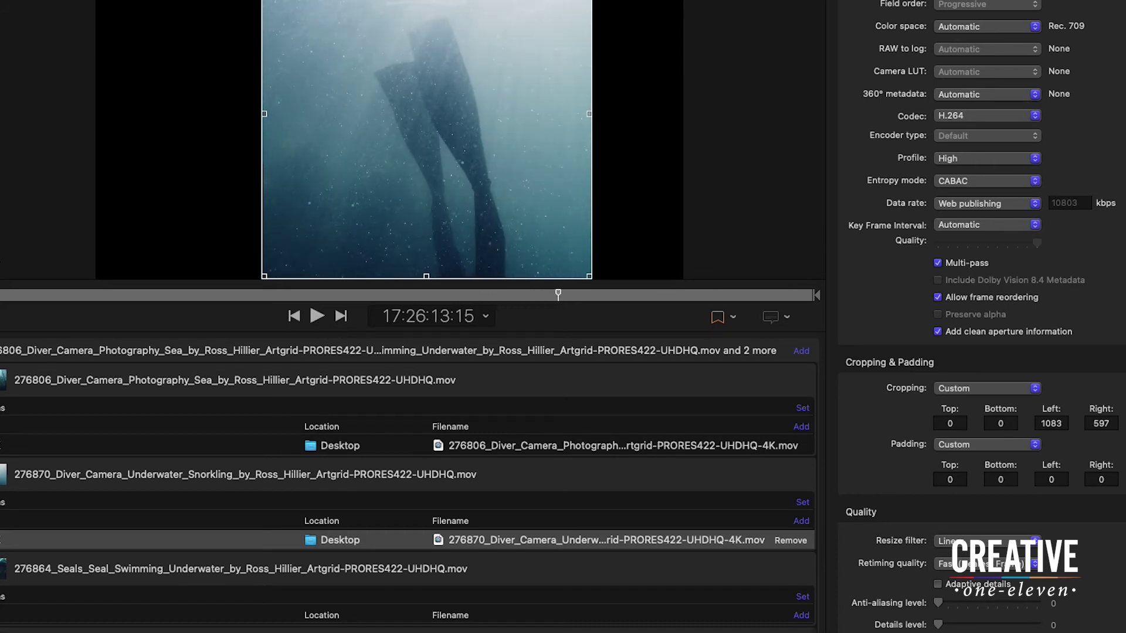
click(65, 581)
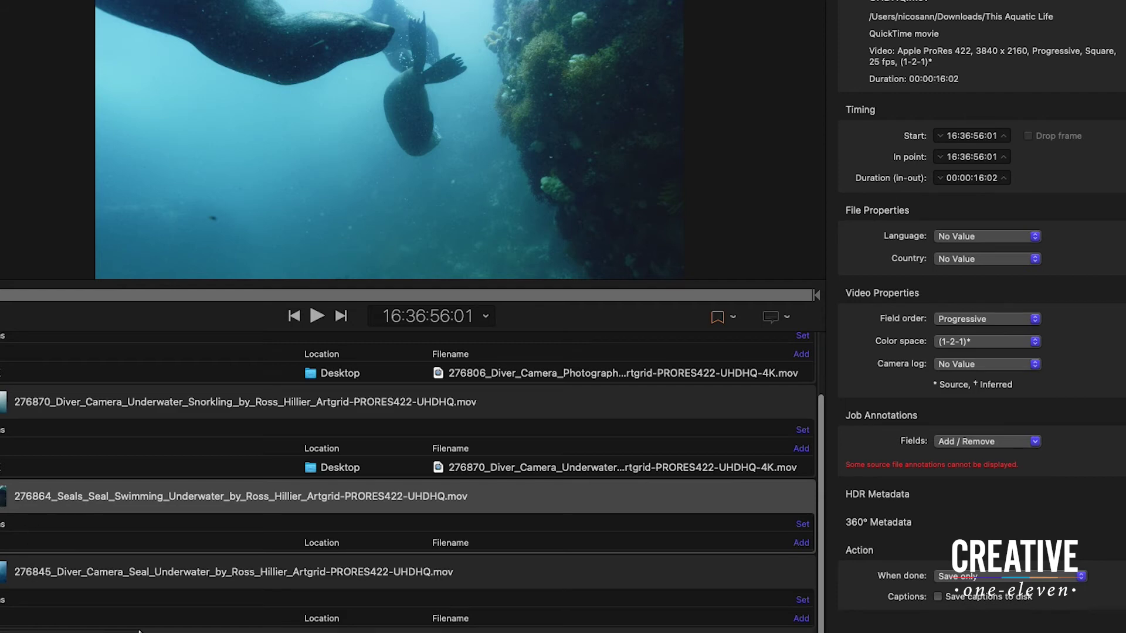
Select all jobs and give the remaining clips the 4K output setting
key(super+a)
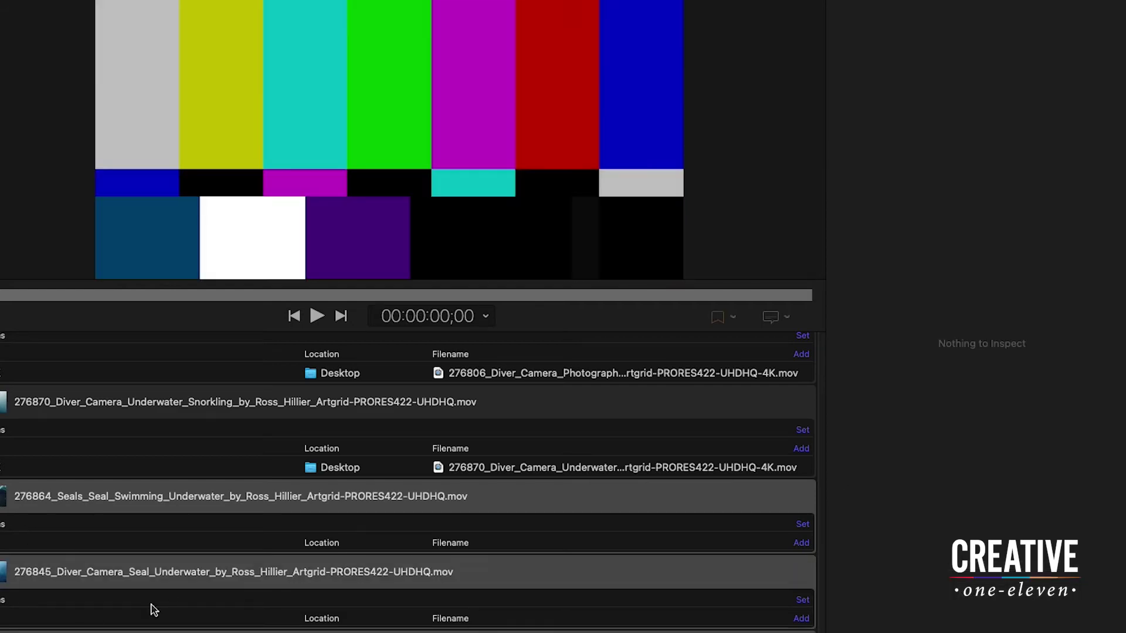
click(213, 568)
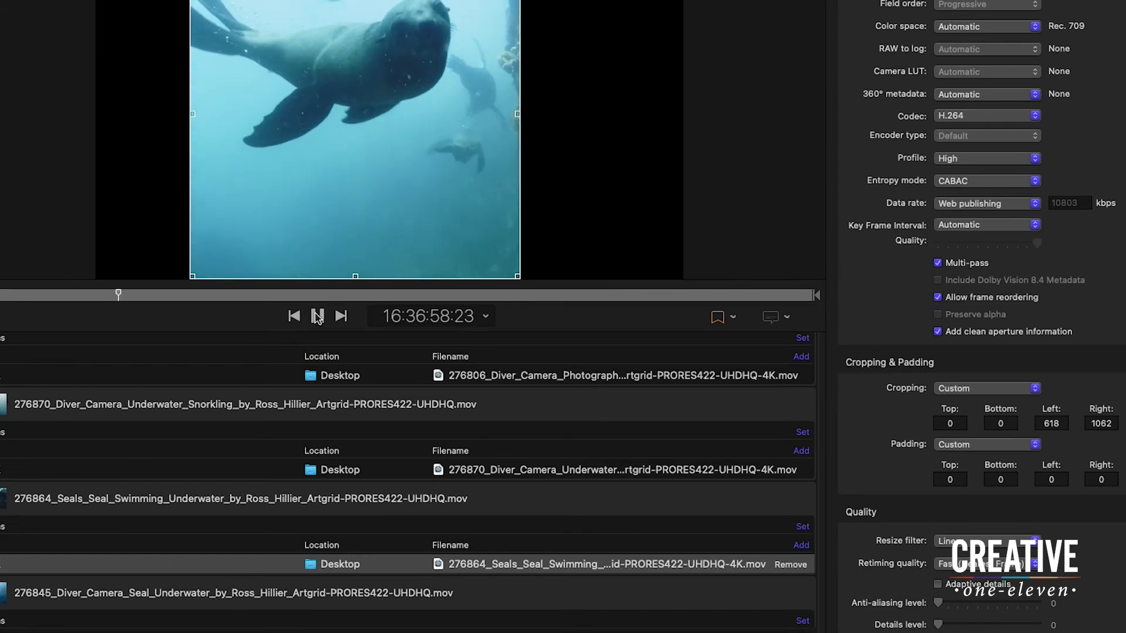
click(316, 317)
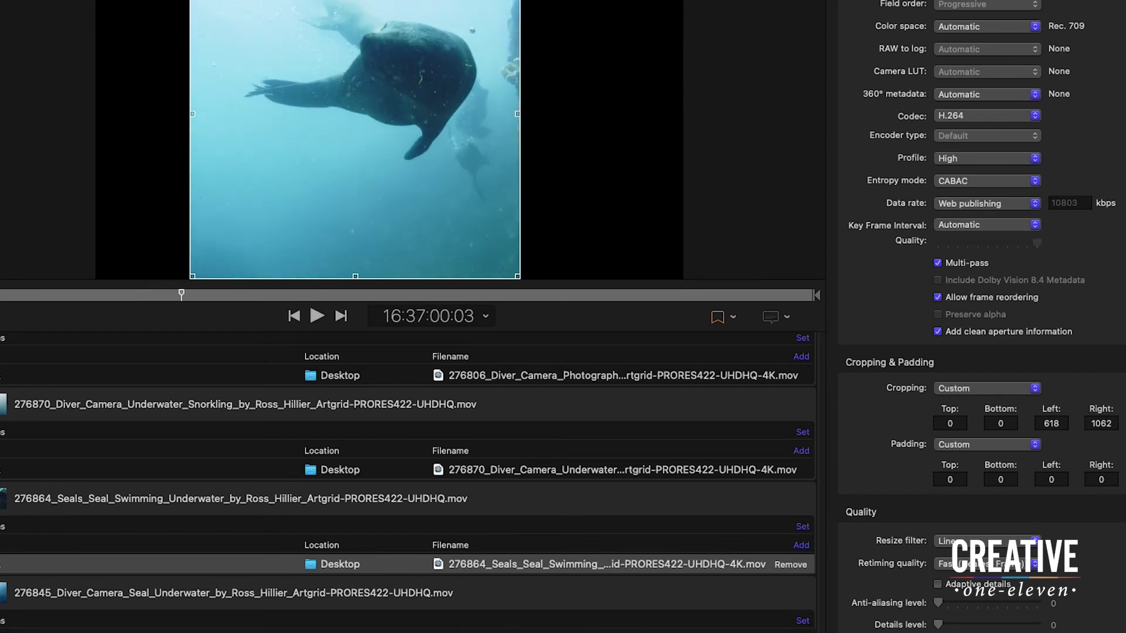
Reframe the diver-and-seal clip's square crop to Left 729, Right 951
click(10, 545)
scroll(10, 545, up, 1)
drag(364, 156, 571, 159)
Reposition the wildlife diver clip's square crop to Left 649, Right 1031
scroll(411, 528, down, 3)
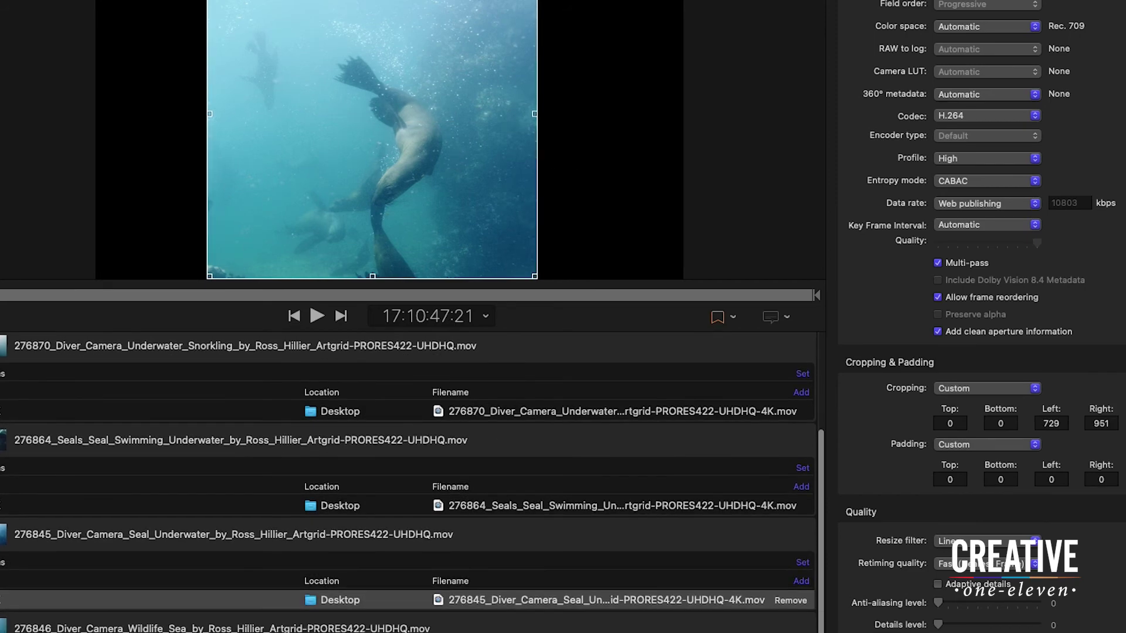
click(10, 534)
mouse_move(373, 119)
mouse_down()
mouse_move(353, 119)
mouse_move(372, 121)
mouse_up()
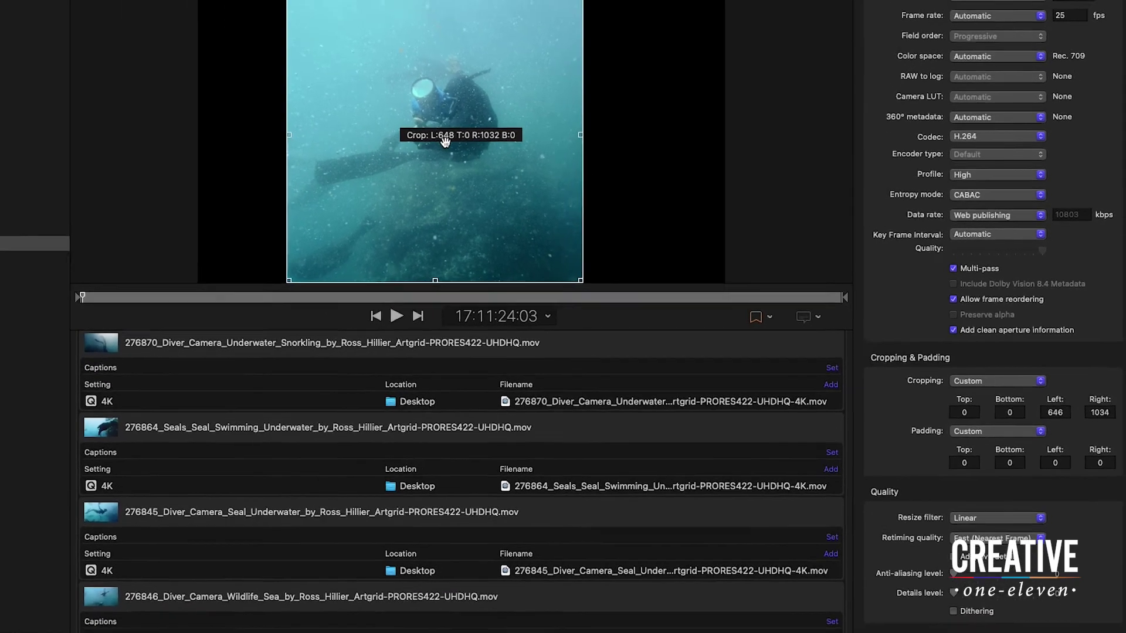
drag(445, 141, 446, 140)
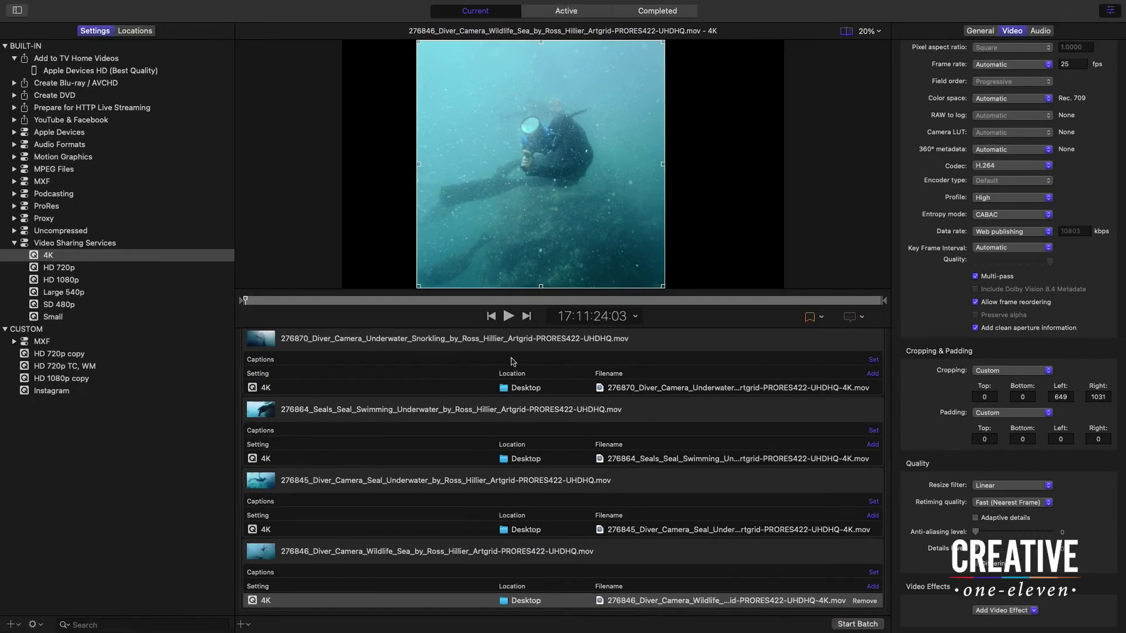
Start the batch so all five cropped 4K jobs begin encoding
scroll(408, 499, down, 1)
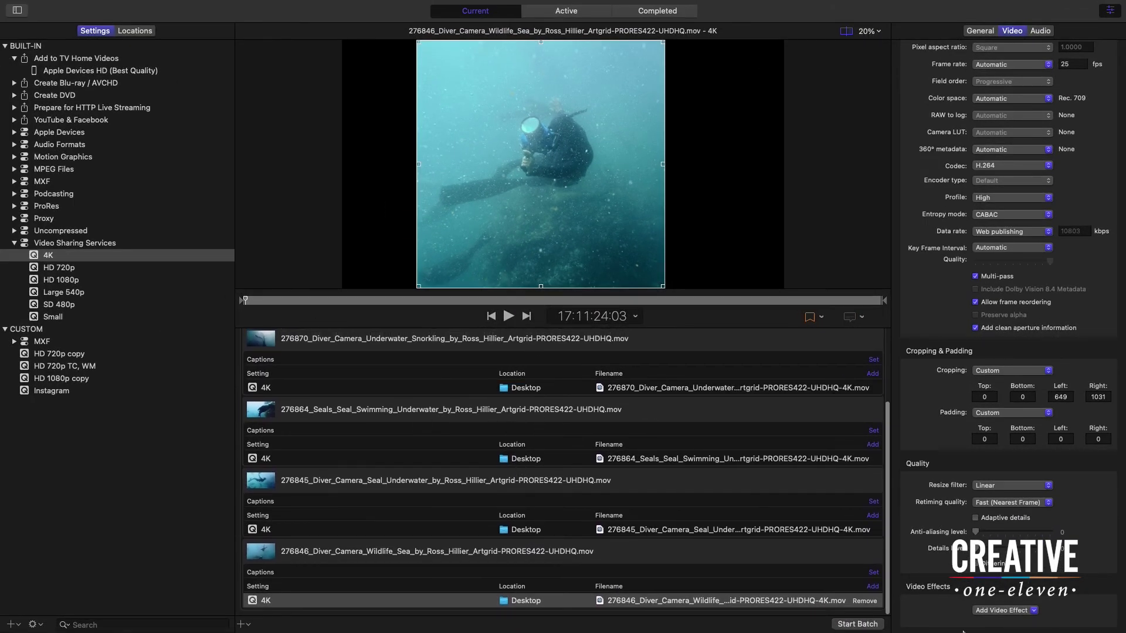
click(870, 625)
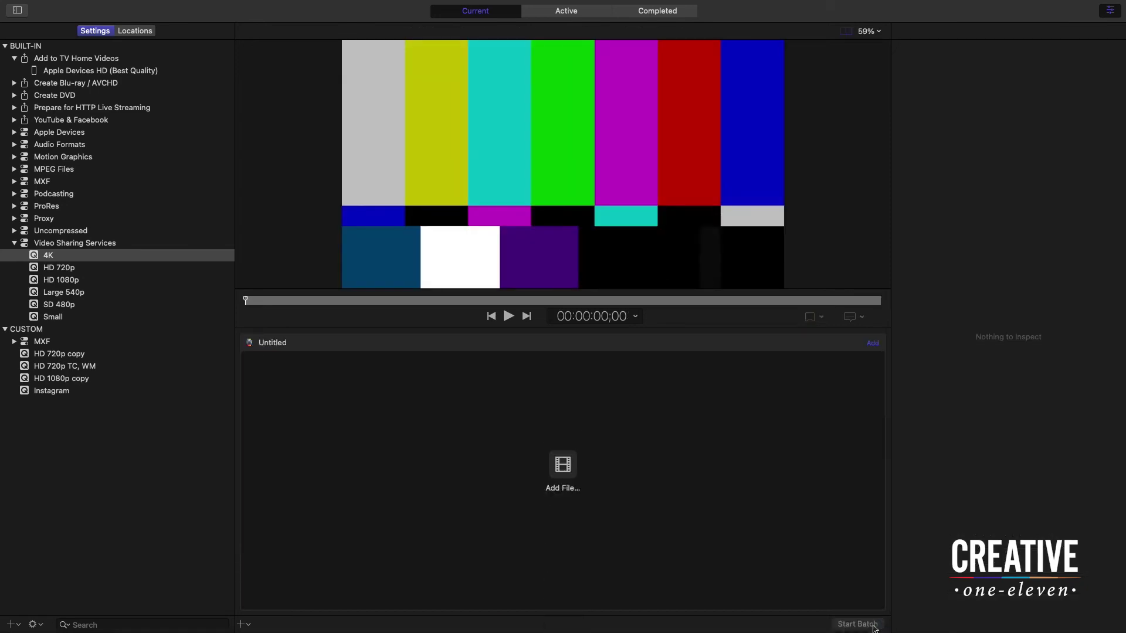